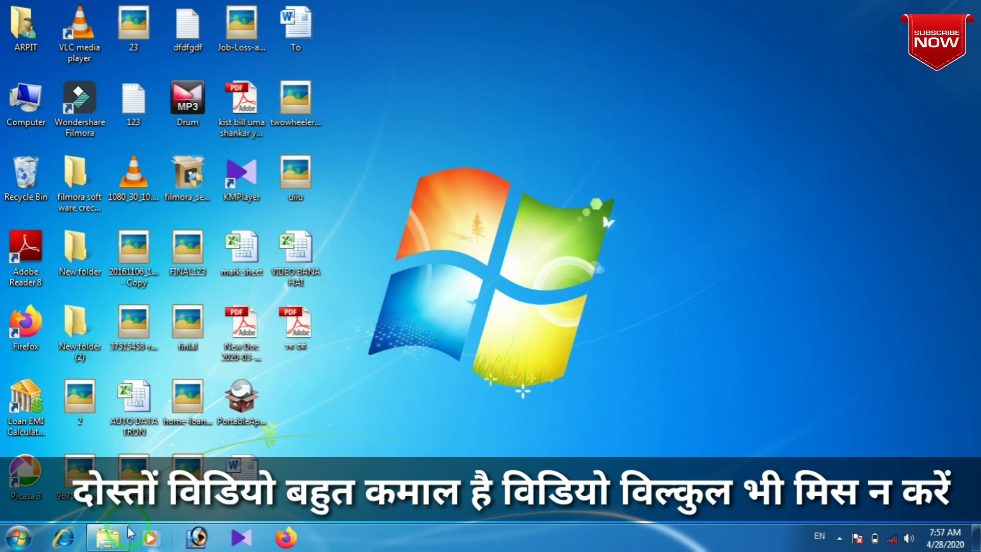
- View the Video folder's file icons, and refresh the desktop
left_click(106, 545)
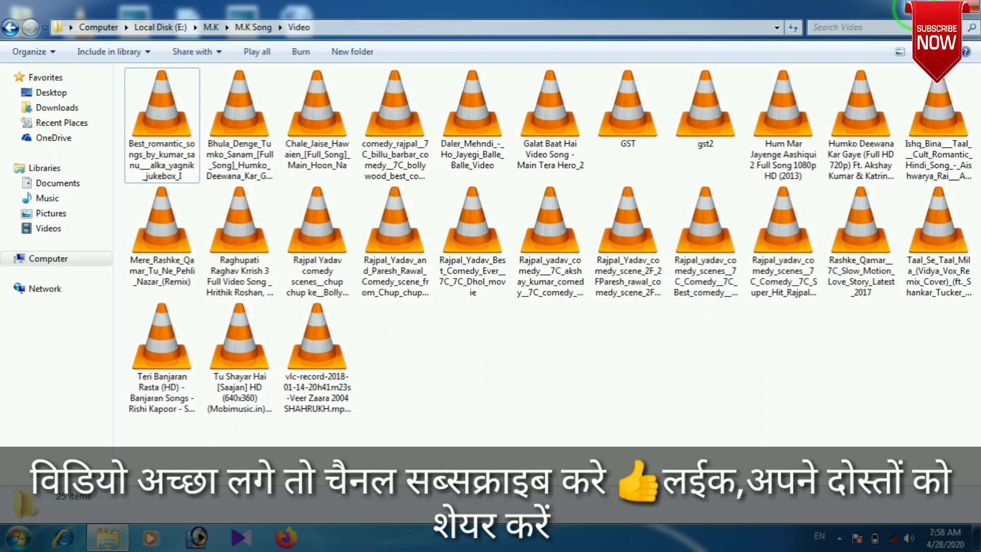
key("super+d")
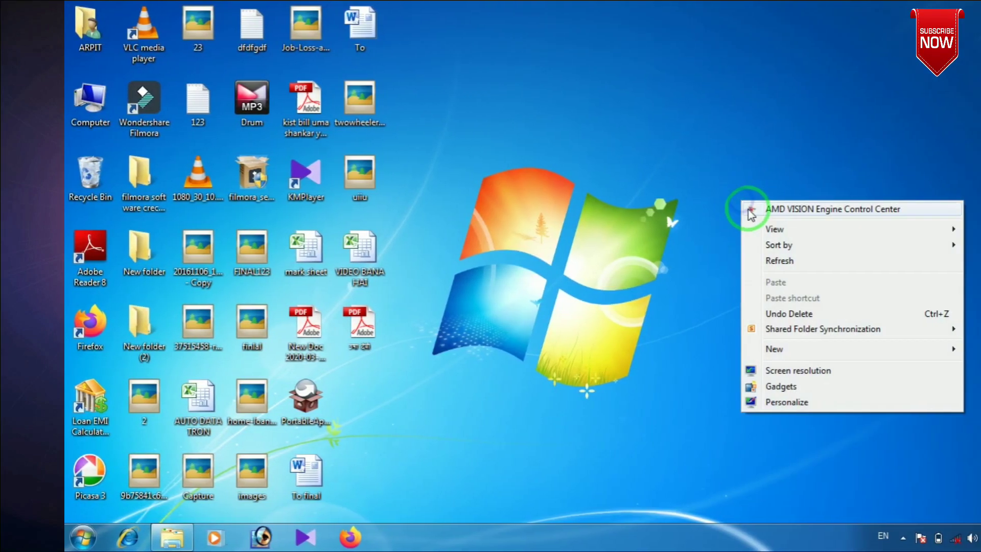
left_click(771, 262)
right_click(771, 265)
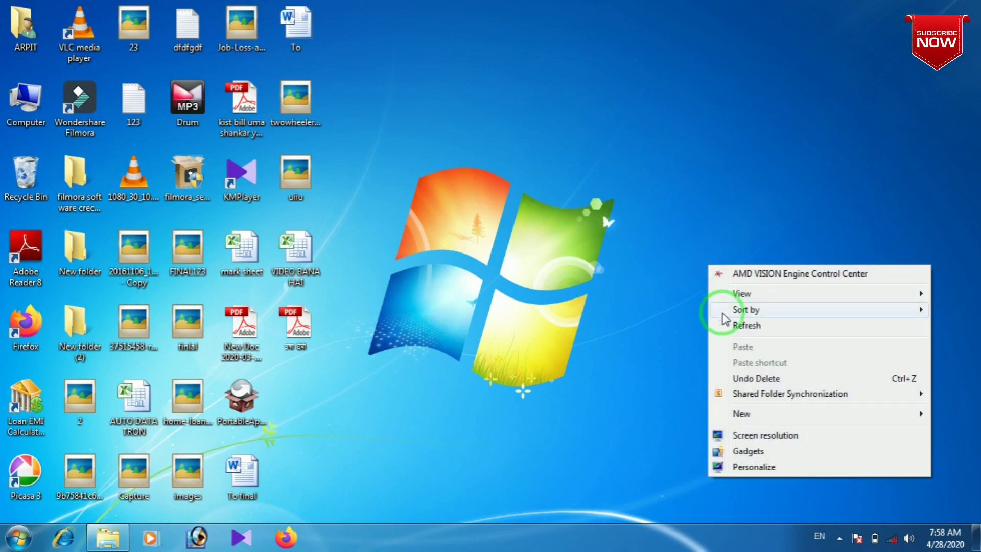
left_click(731, 324)
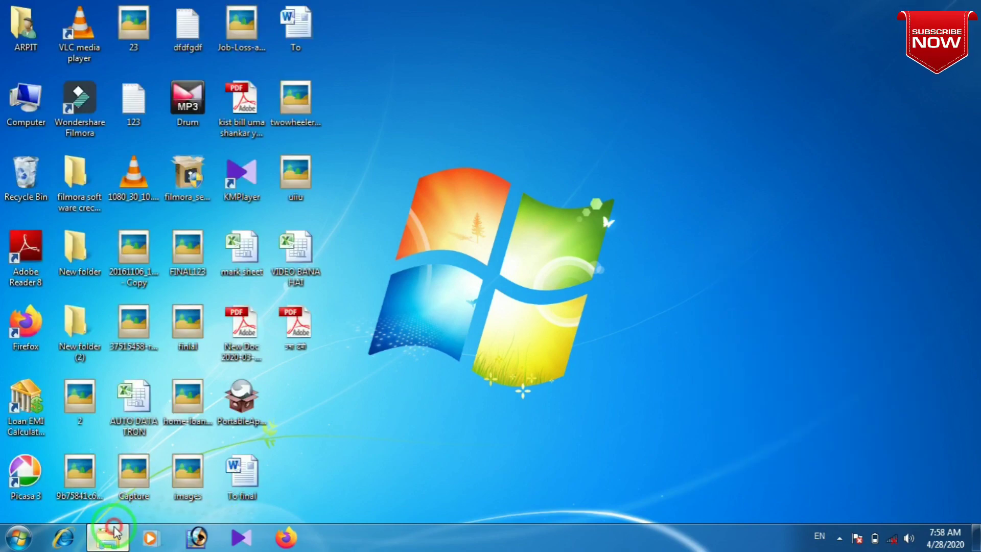
- Turn off "Always show icons, never thumbnails" in the Video folder's view options and apply the change
left_click(109, 535)
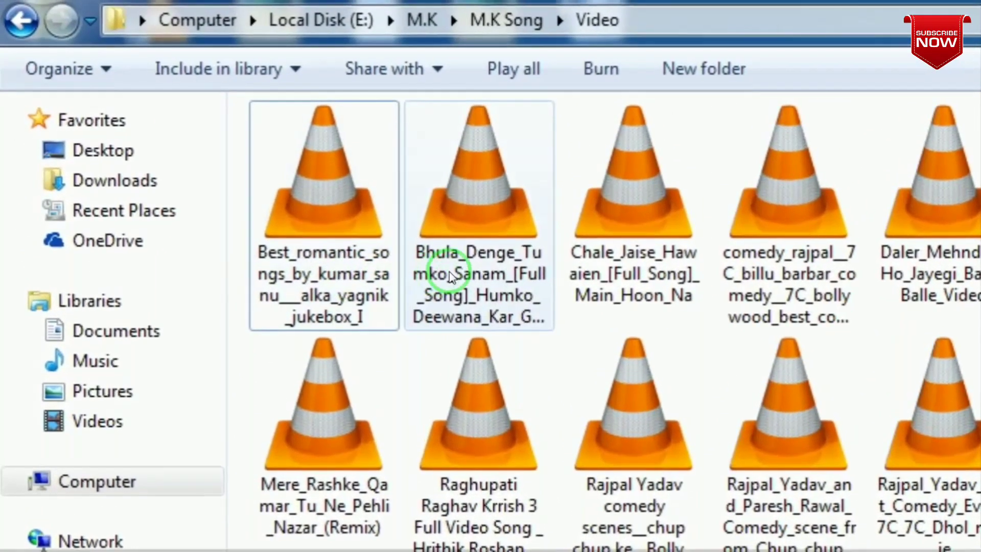
left_click(227, 92)
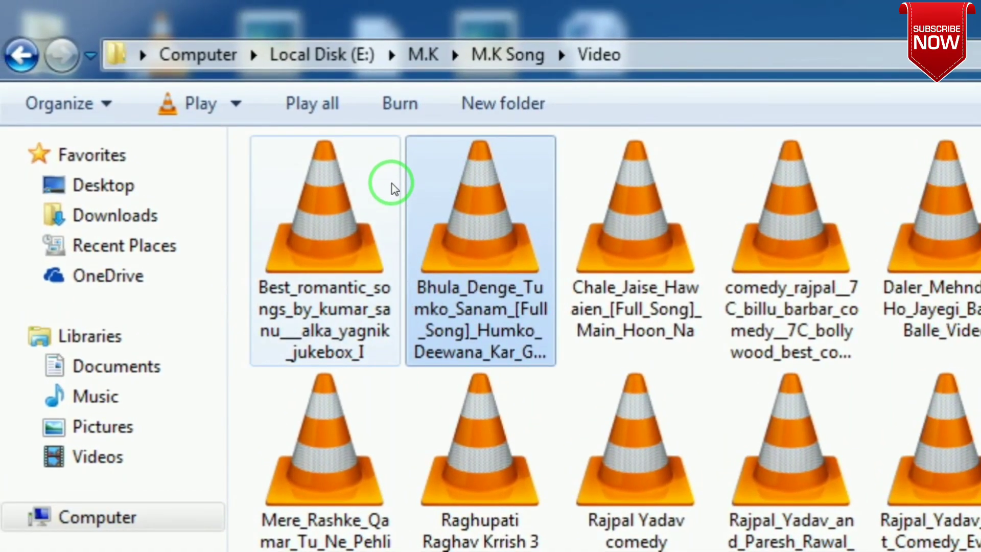
left_click(107, 105)
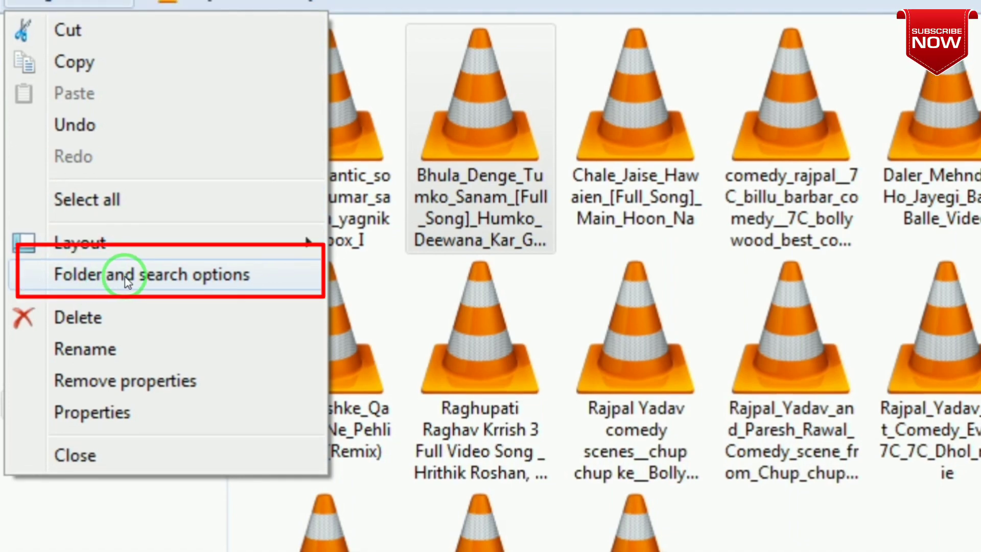
left_click(187, 281)
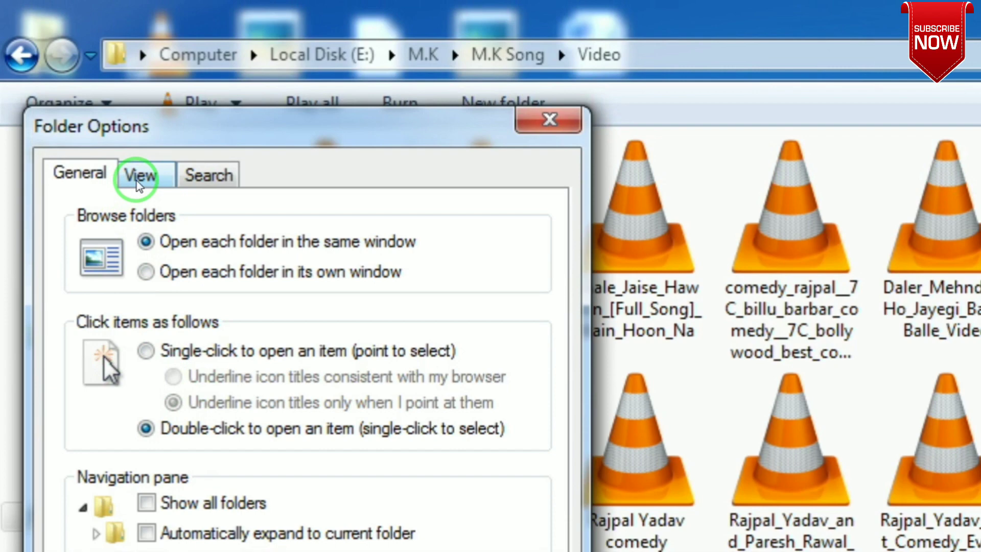
left_click(139, 184)
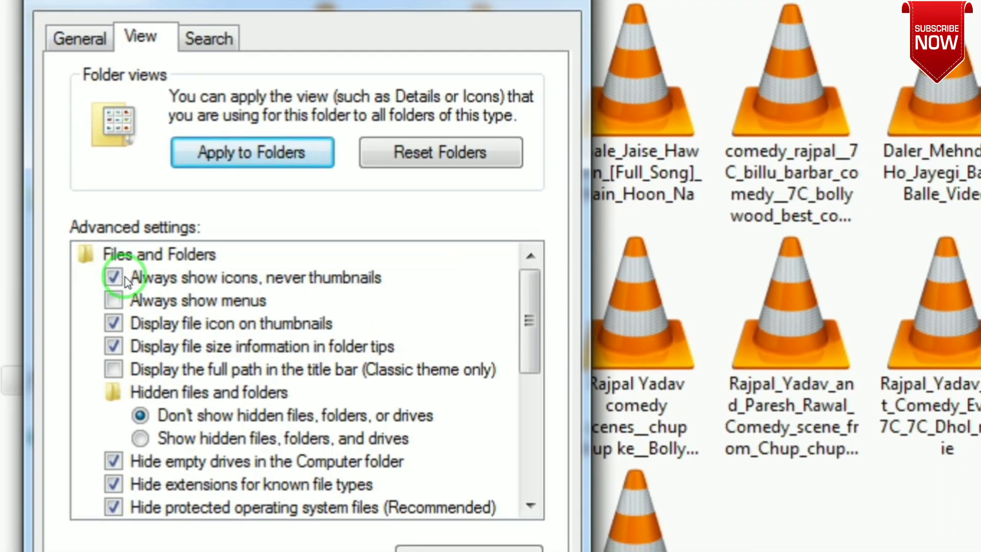
left_click(126, 281)
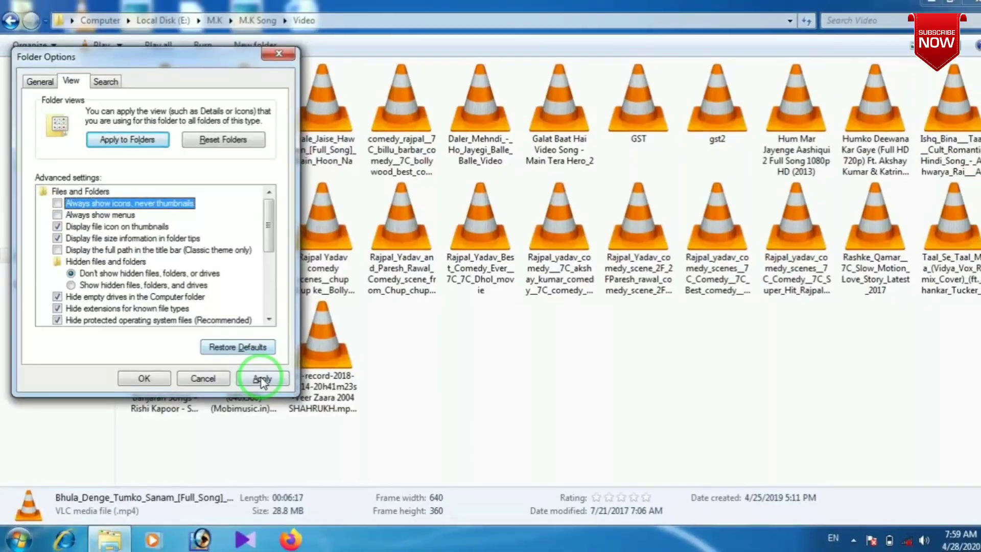
left_click(517, 322)
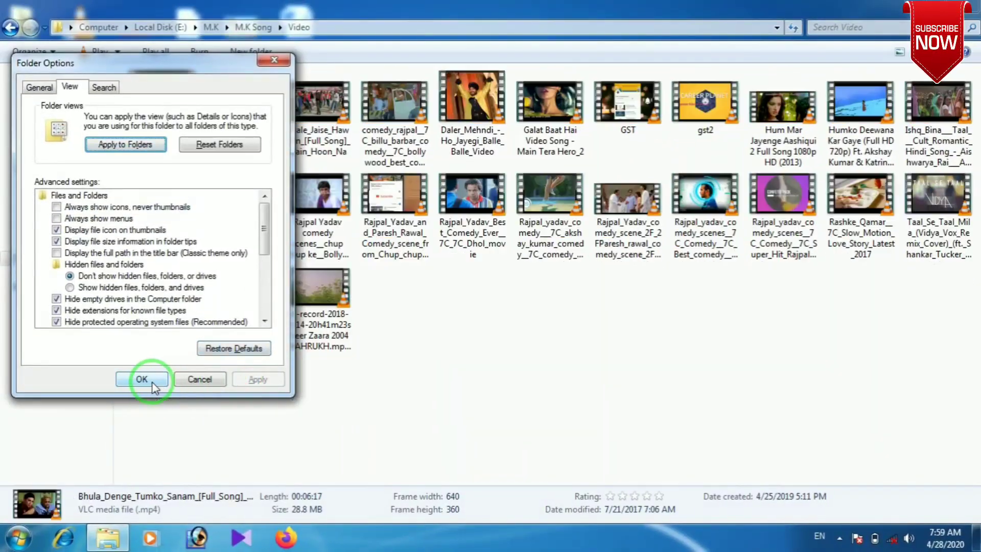
left_click(142, 379)
left_click(499, 412)
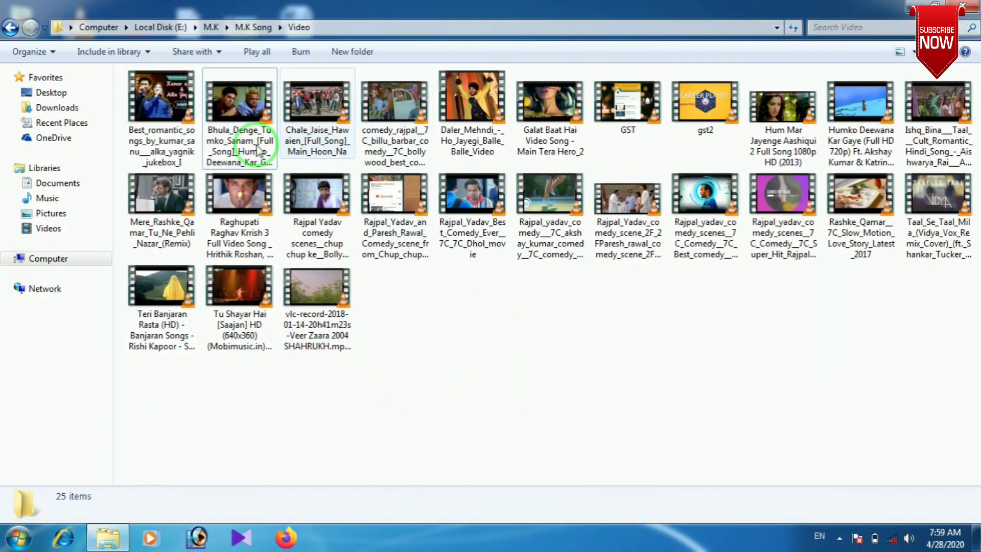
- Select several videos in the Video folder one after another, ending with gst2, to check their thumbnails
left_click(161, 102)
left_click(239, 104)
left_click(402, 113)
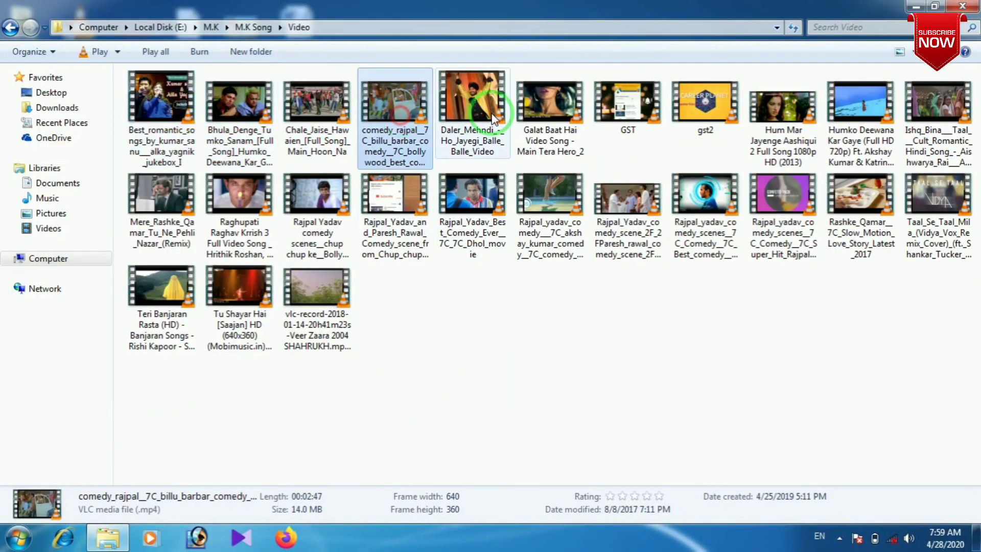
left_click(550, 105)
left_click(704, 102)
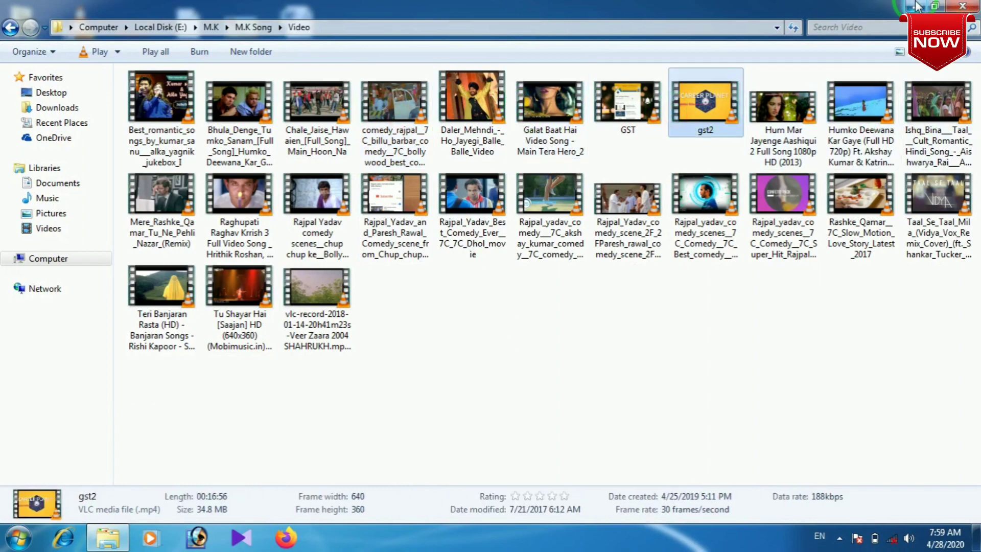
- Check the thumbnails of the desktop files, including the 1080_30 video and the uiiu image
left_click(916, 6)
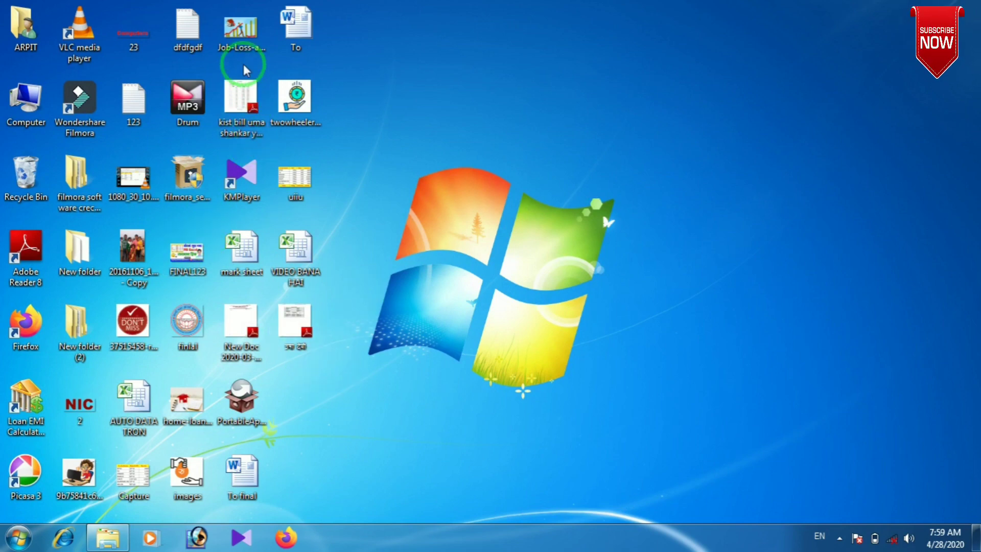
left_click(108, 546)
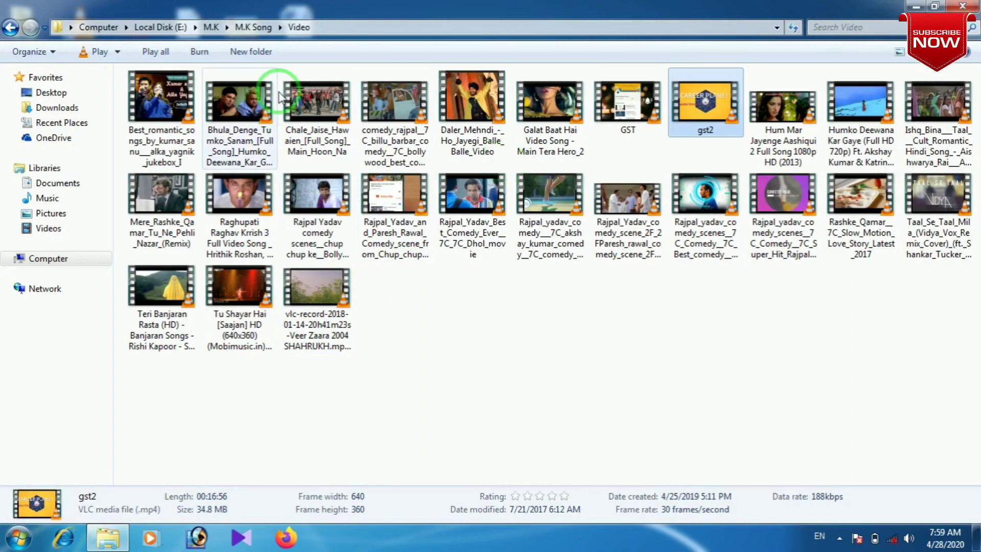
left_click(913, 6)
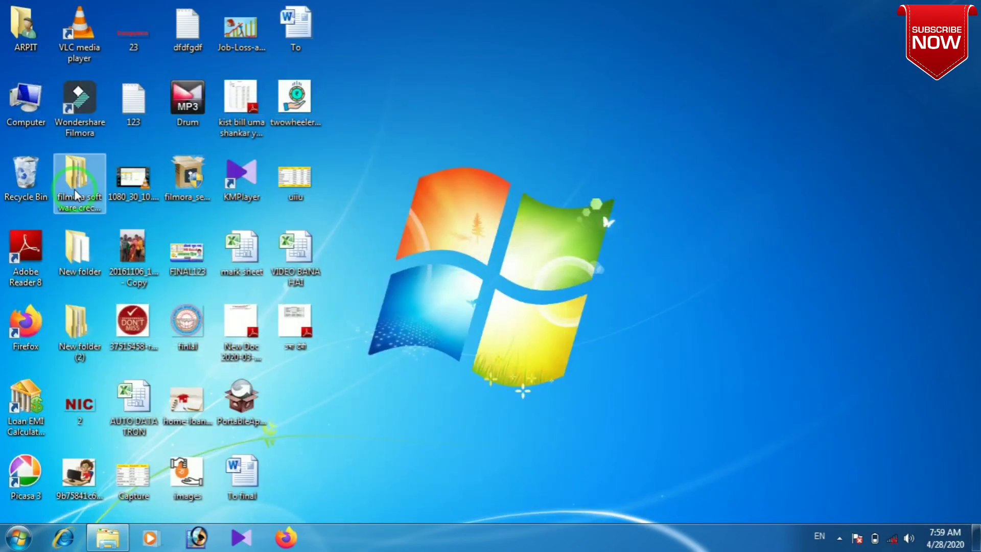
left_click(144, 177)
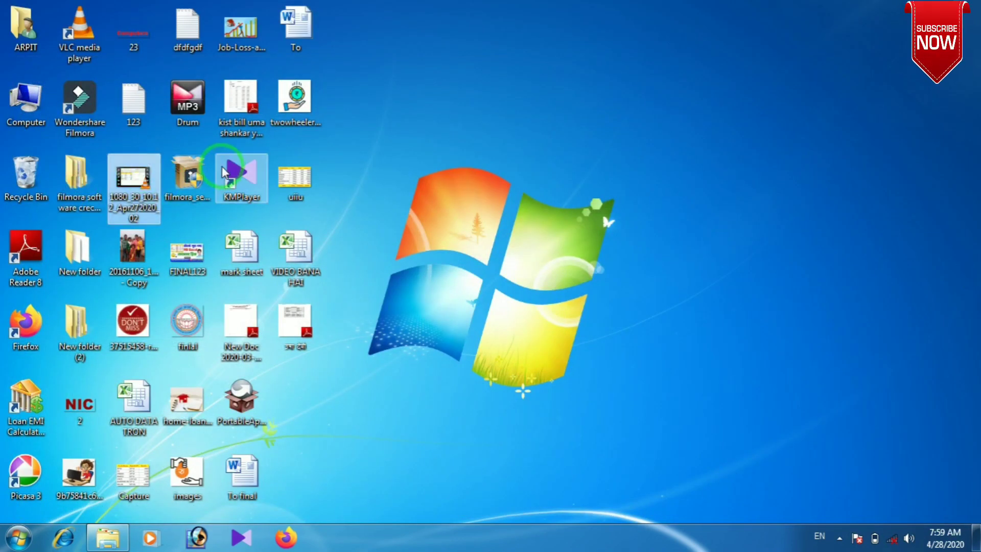
left_click(241, 176)
left_click(281, 179)
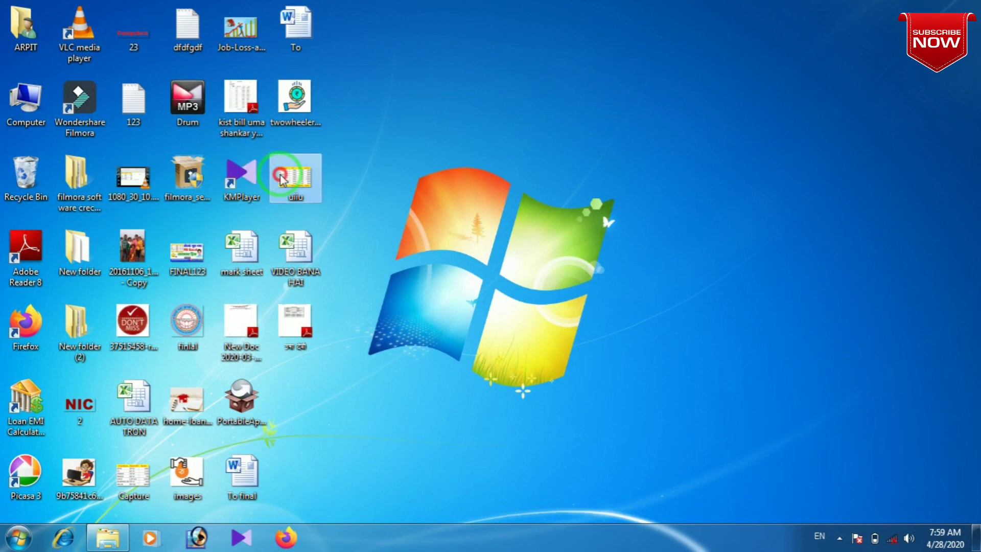
- Turn on "Use check boxes to select items" in the Video folder's view options and apply the change
left_click(125, 528)
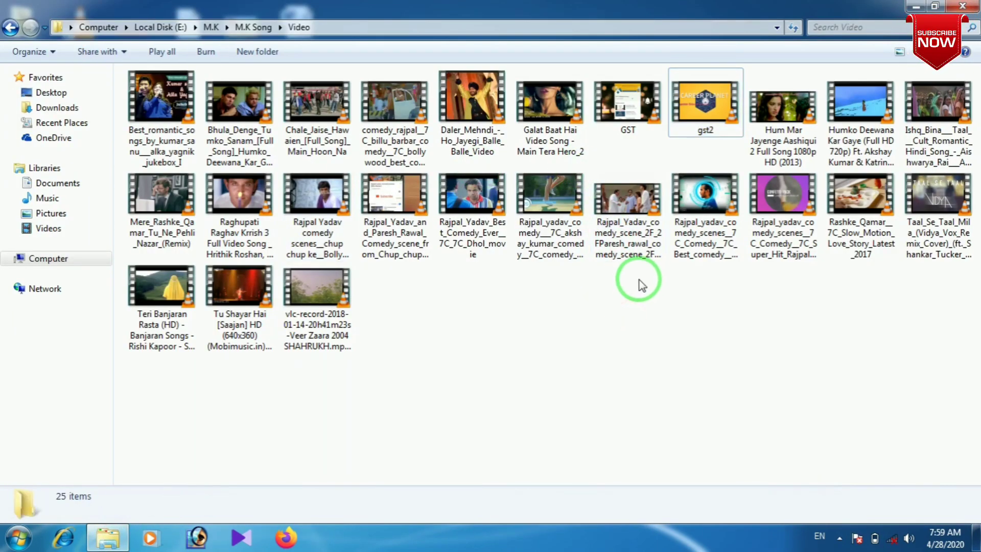
left_click(264, 107)
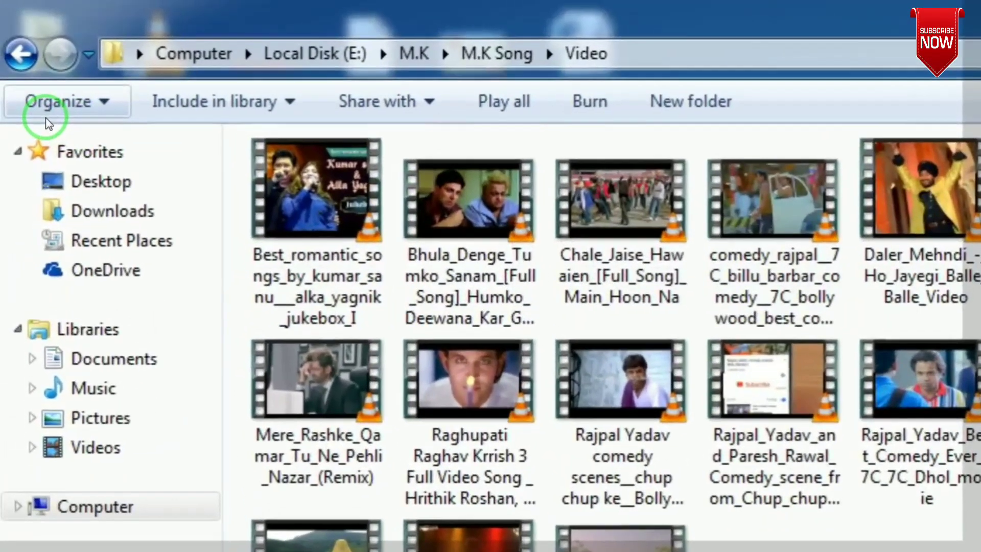
left_click(29, 51)
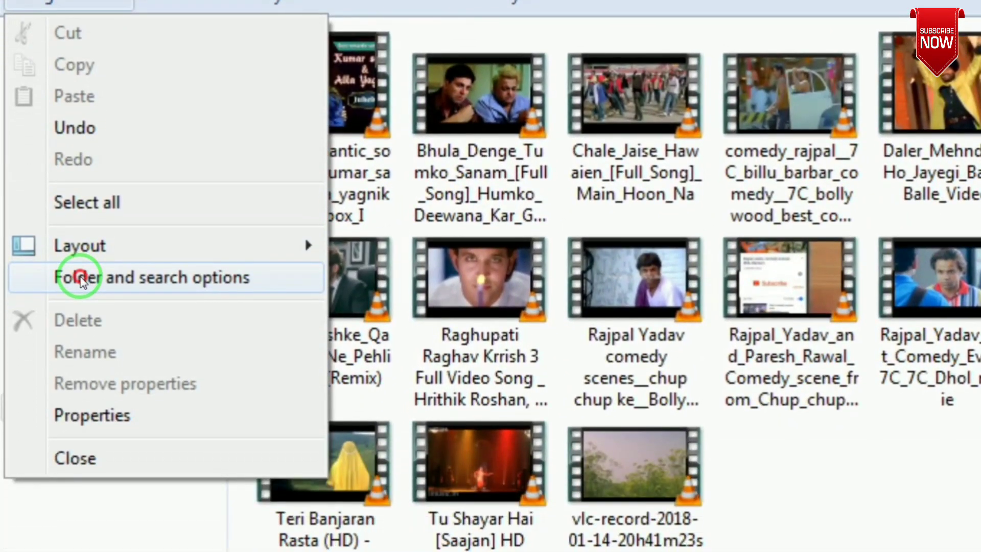
left_click(82, 280)
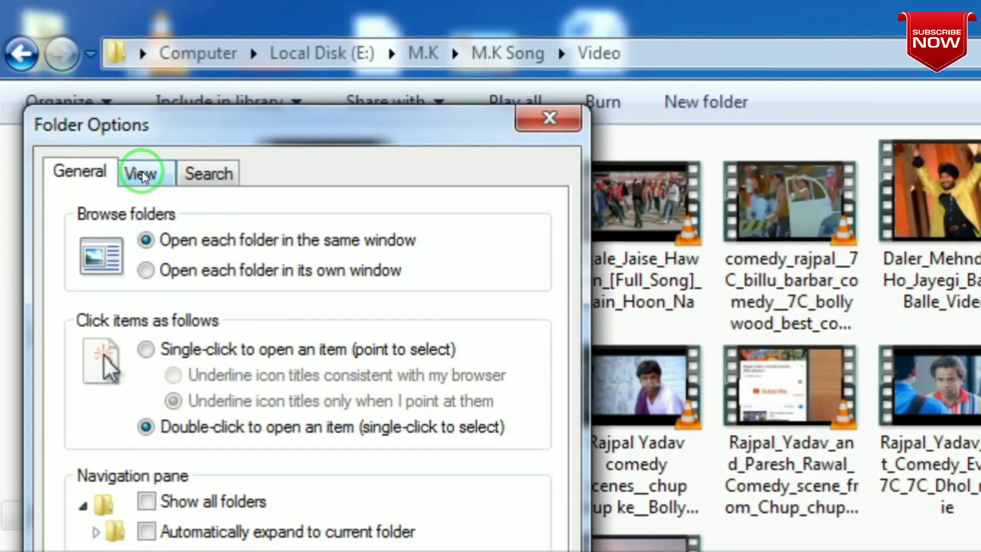
left_click(139, 66)
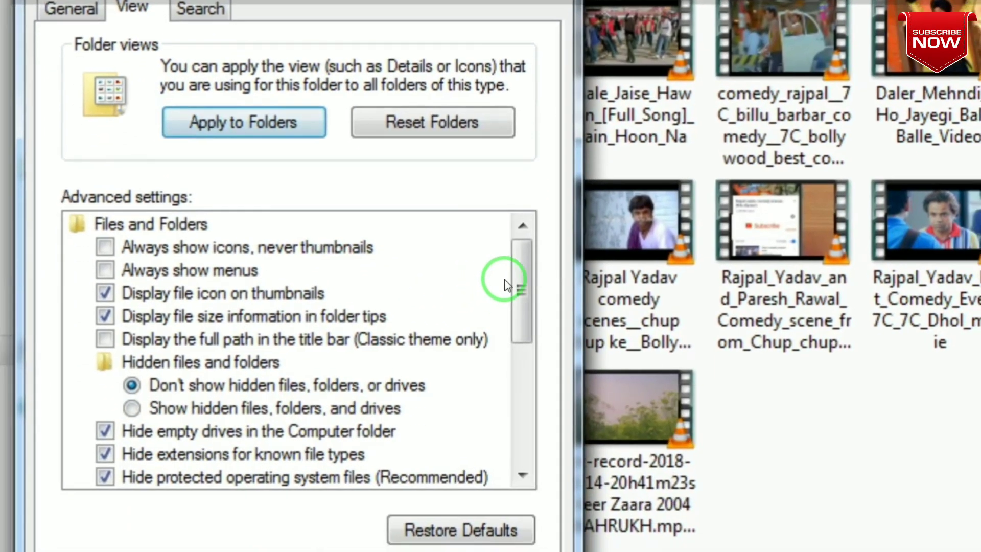
left_click_drag(530, 440, 513, 551)
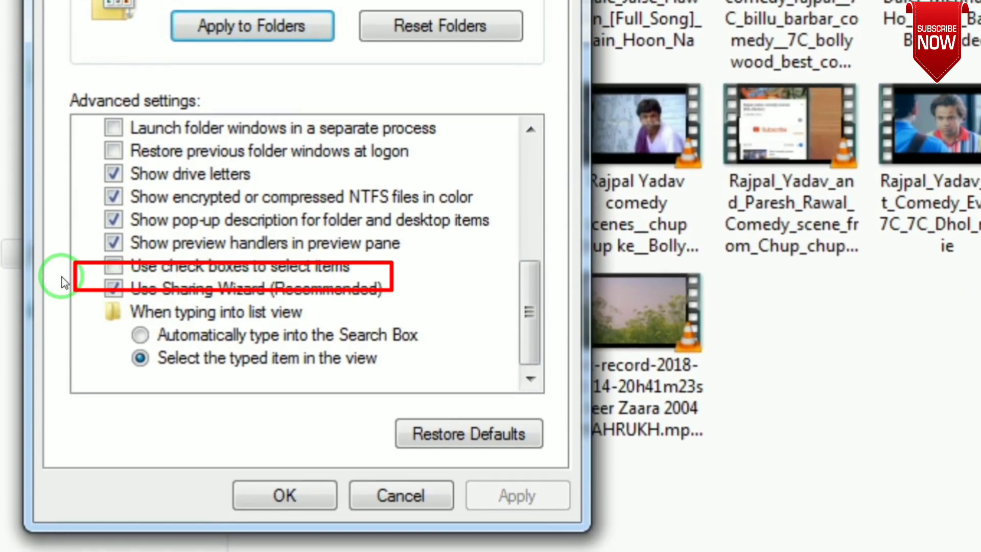
left_click(114, 268)
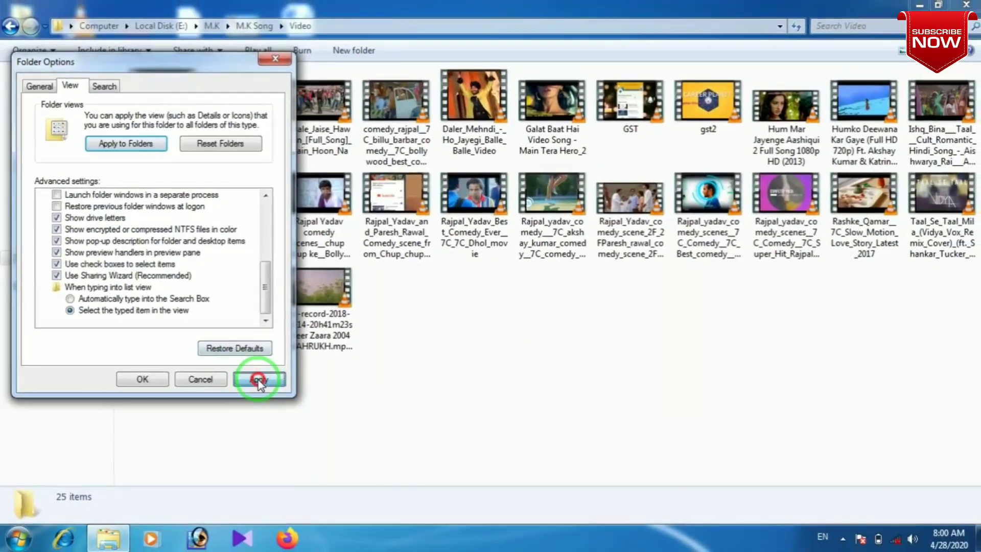
left_click(521, 339)
left_click(266, 346)
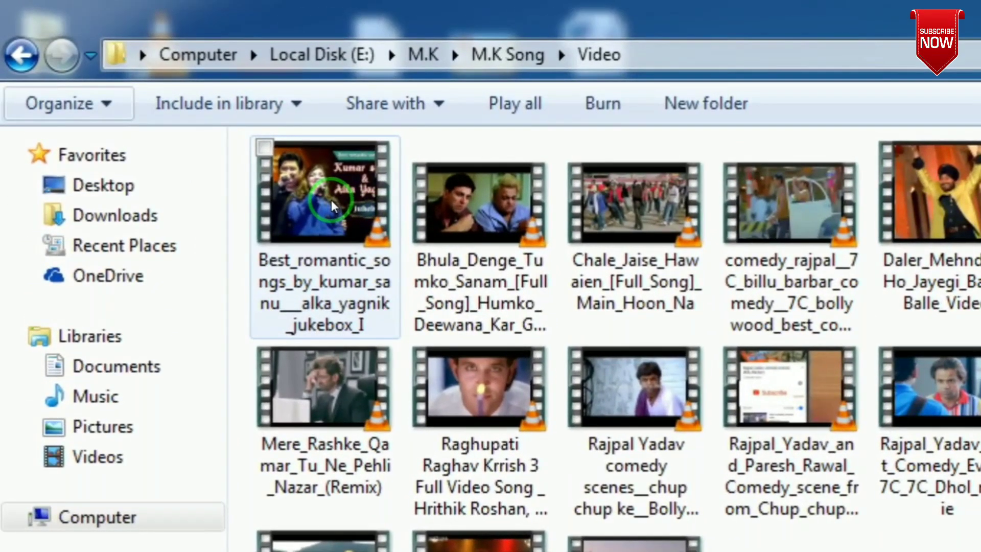
- Try multiple selection with check boxes on nine videos spread across the Video folder, and clear the selection
left_click(165, 103)
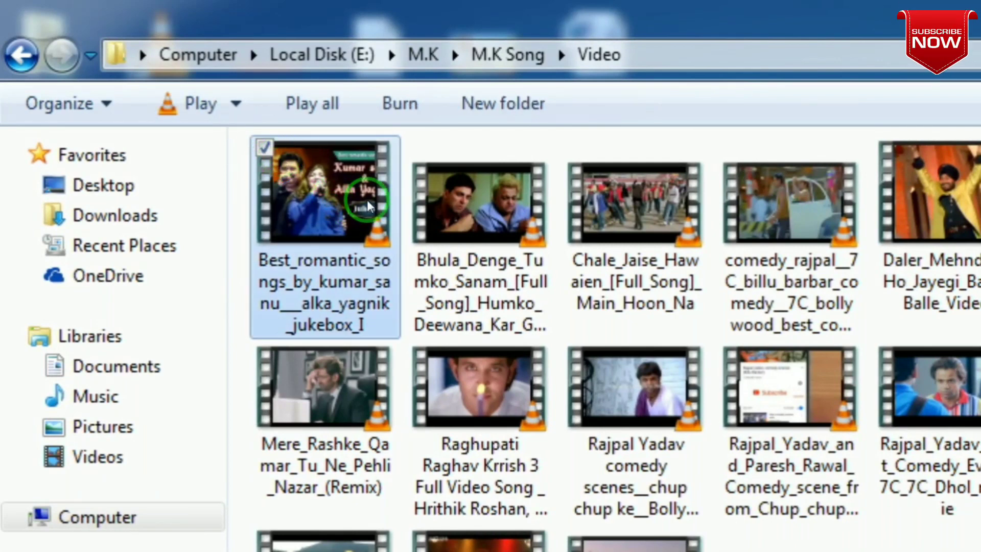
left_click(429, 153)
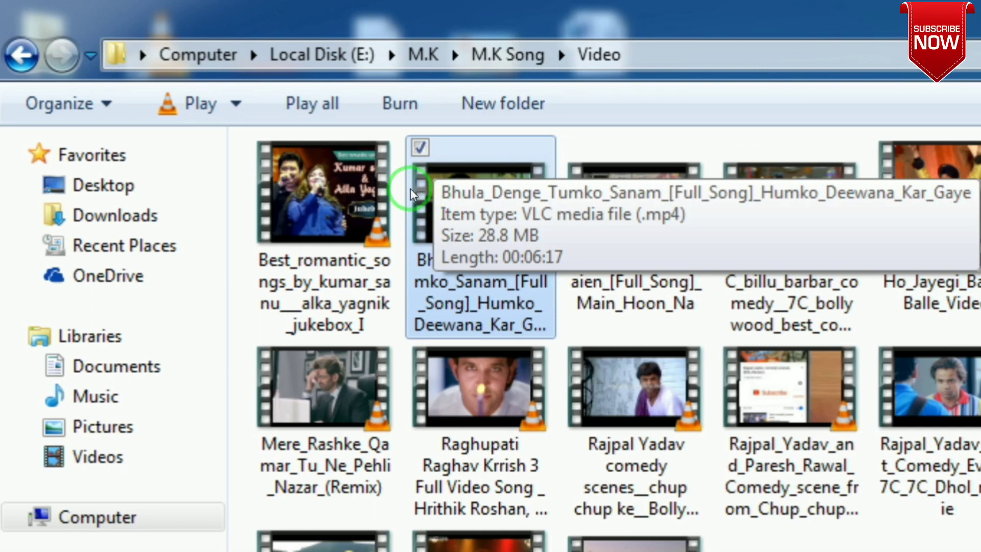
left_click(265, 147)
left_click(607, 219, "ctrl")
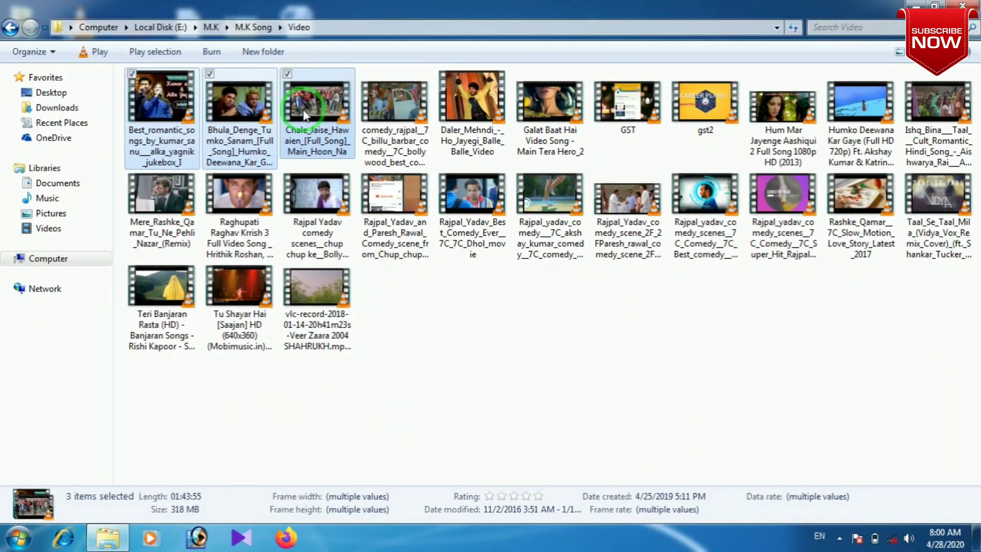
left_click(161, 199, "ctrl")
left_click(237, 204, "ctrl")
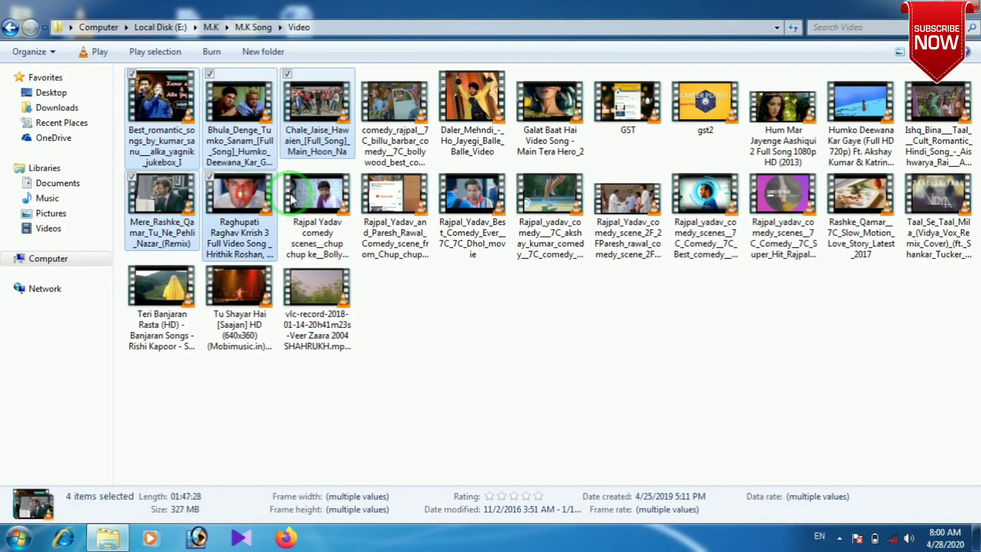
left_click(323, 202, "ctrl")
left_click(316, 294, "ctrl")
left_click(705, 212, "ctrl")
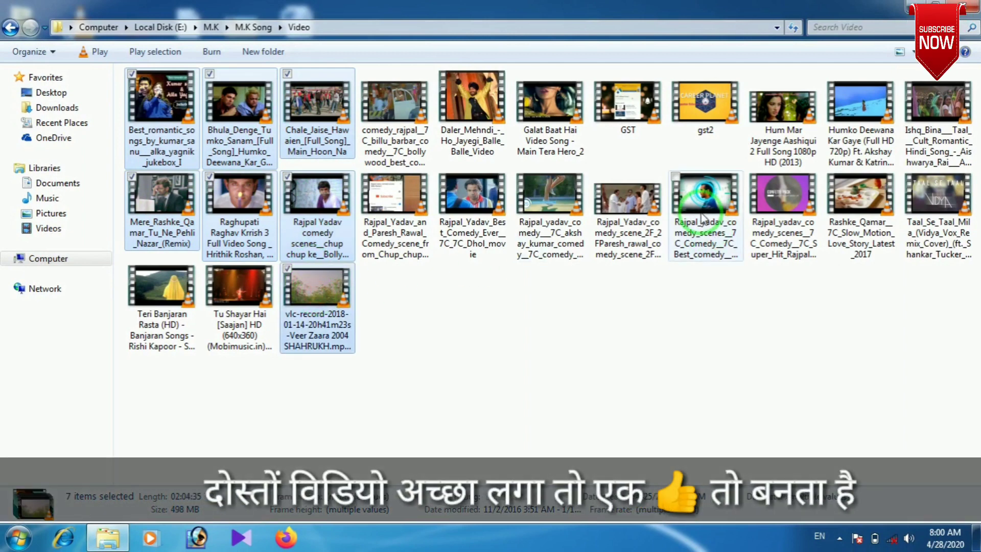
left_click(856, 115, "ctrl")
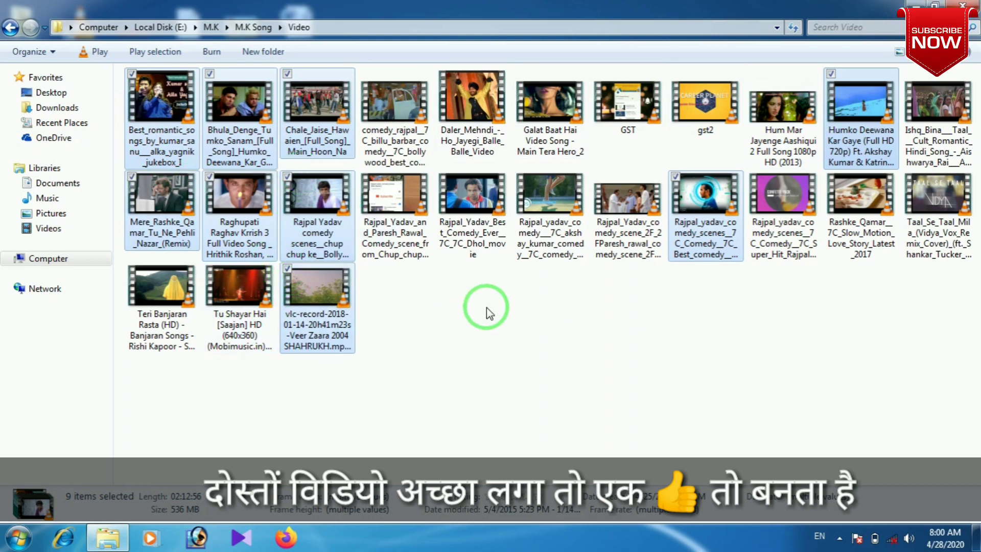
left_click(502, 327)
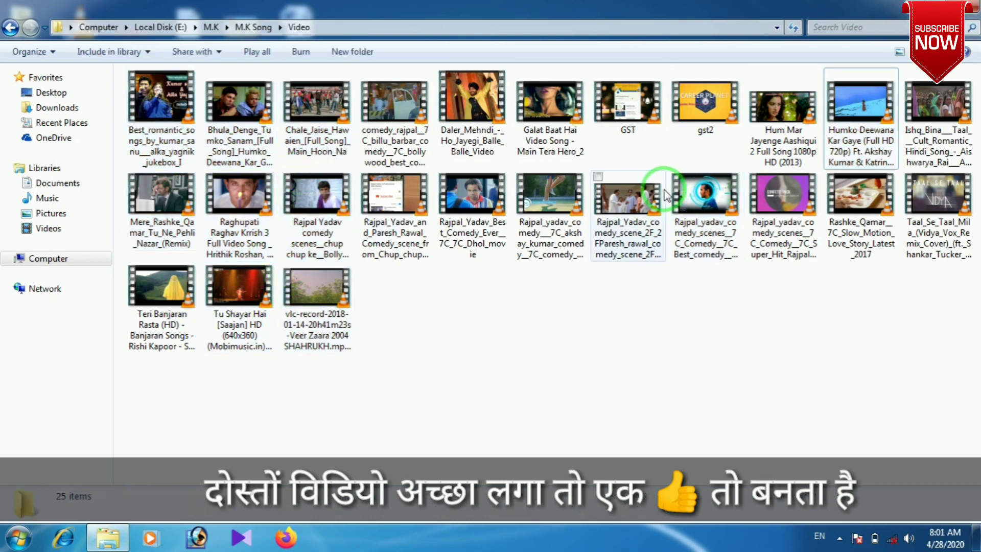
- Refresh the desktop and select the uiiu image to check that desktop items have selection check boxes
mouse_move(664, 197)
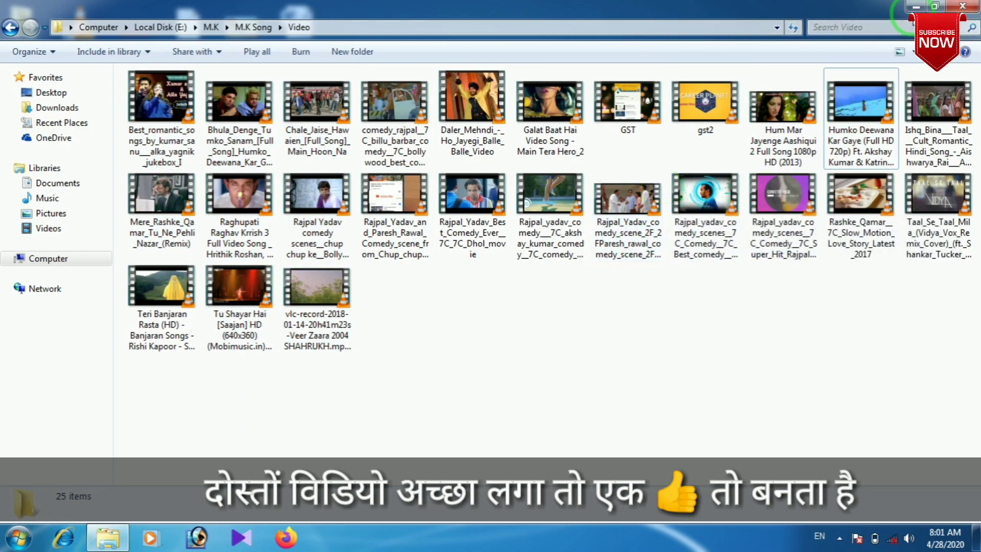
left_click(920, 6)
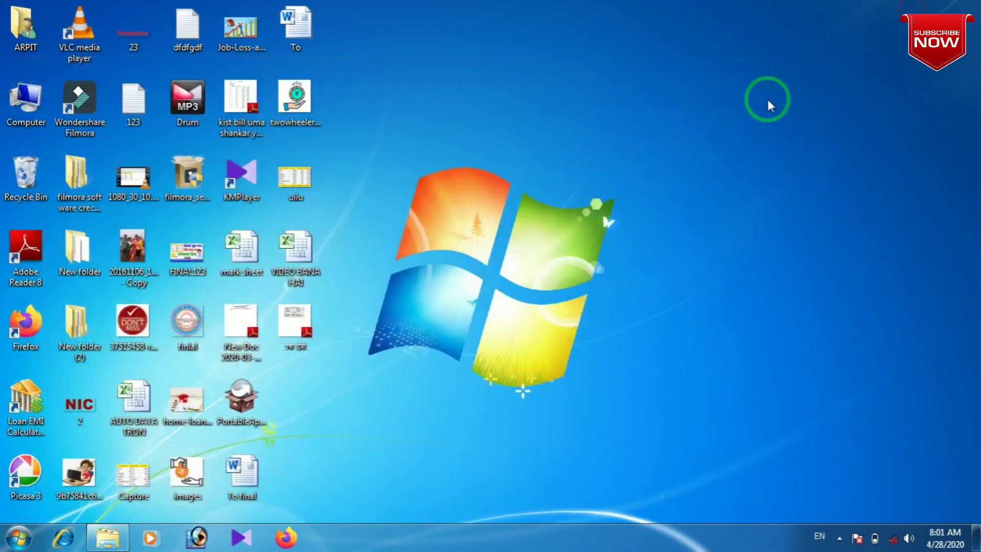
right_click(543, 158)
left_click(567, 218)
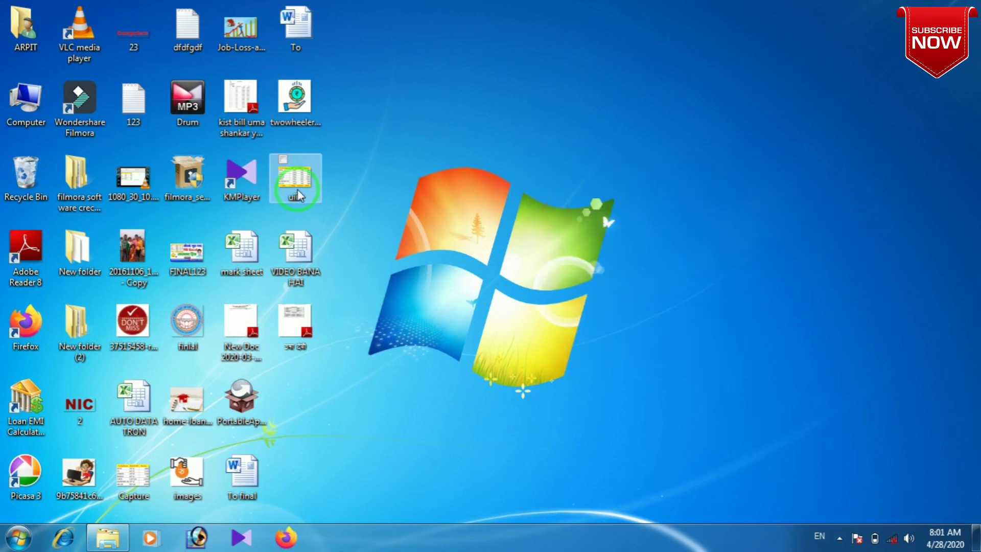
left_click(299, 194)
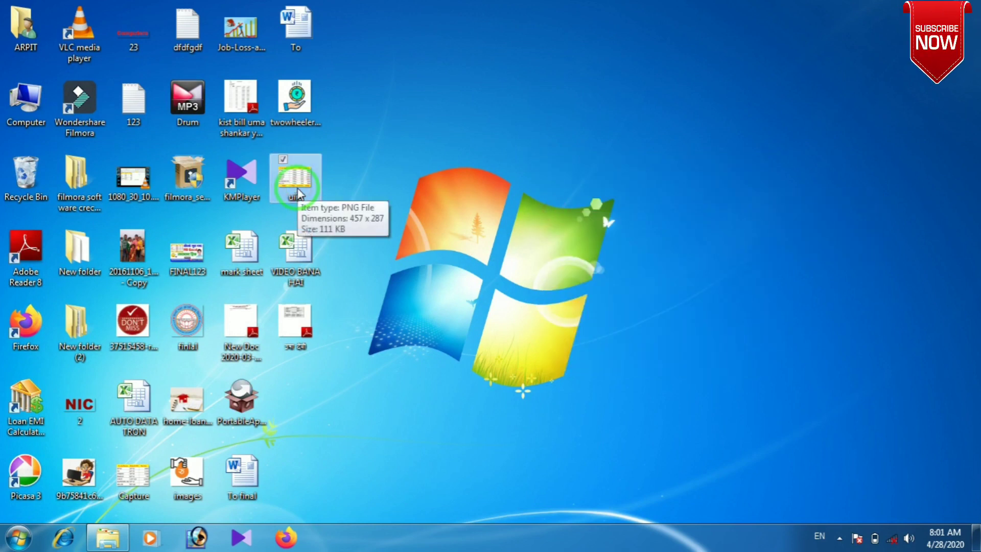